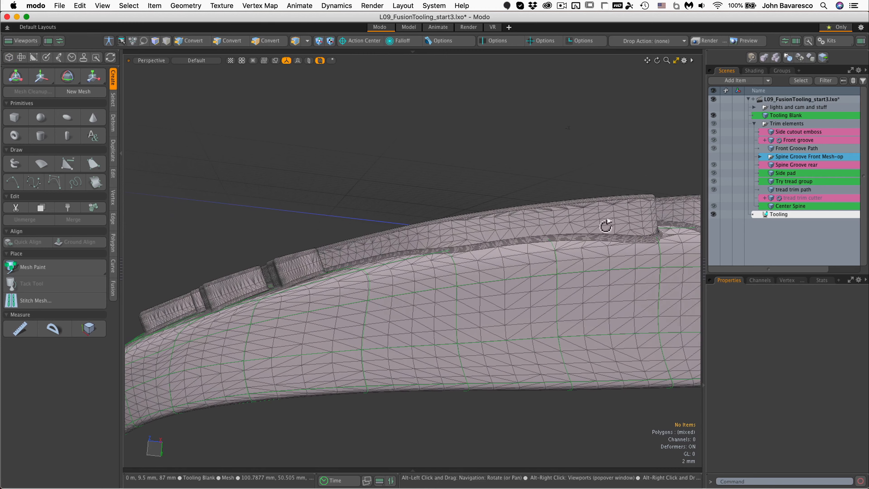
# - Show the tread trim cutter, examine how it meets the sole and its lugs, and hide it again
pyautogui.keyDown('ctrl'); pyautogui.keyDown('alt'); pyautogui.moveTo(607, 225); pyautogui.dragTo(393, 304); pyautogui.keyUp('alt'); pyautogui.keyUp('ctrl')
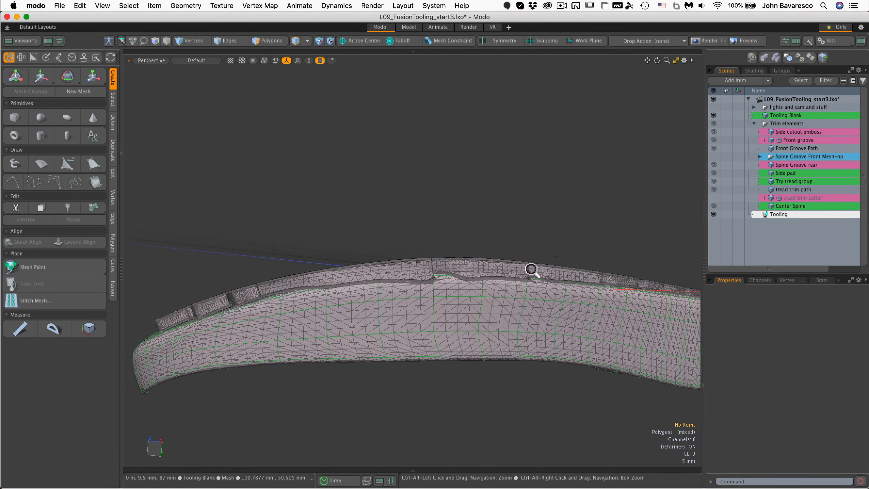
pyautogui.keyDown('alt'); pyautogui.moveTo(529, 270); pyautogui.dragTo(514, 319); pyautogui.keyUp('alt')
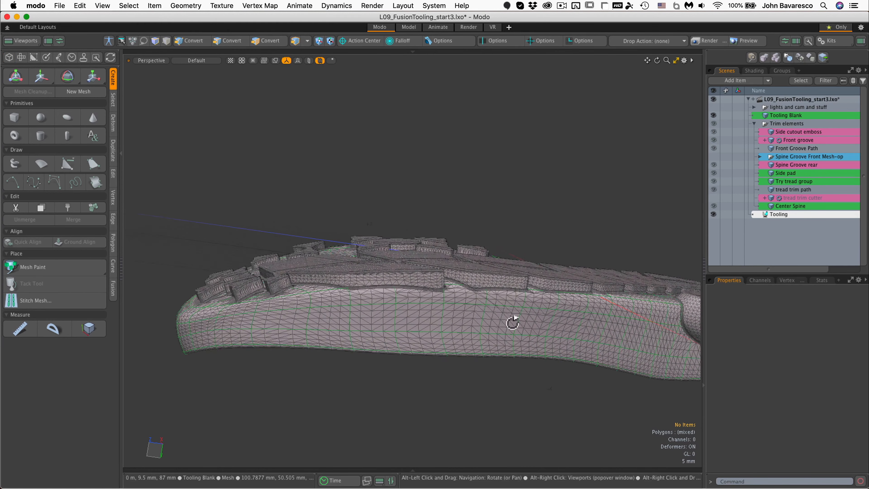
pyautogui.click(713, 198)
pyautogui.keyDown('ctrl'); pyautogui.keyDown('alt'); pyautogui.moveTo(502, 265); pyautogui.dragTo(527, 265); pyautogui.keyUp('alt'); pyautogui.keyUp('ctrl')
pyautogui.keyDown('alt'); pyautogui.moveTo(501, 266); pyautogui.dragTo(533, 325); pyautogui.keyUp('alt')
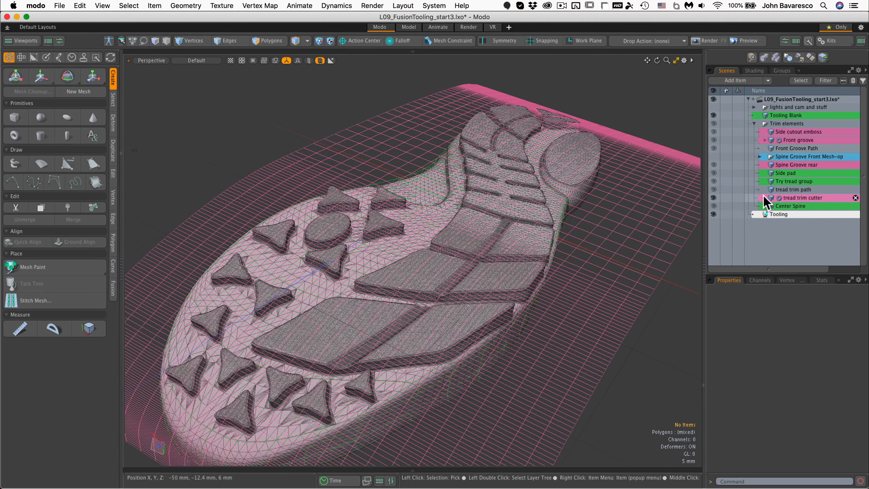
pyautogui.keyDown('ctrl'); pyautogui.keyDown('alt'); pyautogui.moveTo(485, 291); pyautogui.dragTo(526, 308); pyautogui.keyUp('alt'); pyautogui.keyUp('ctrl')
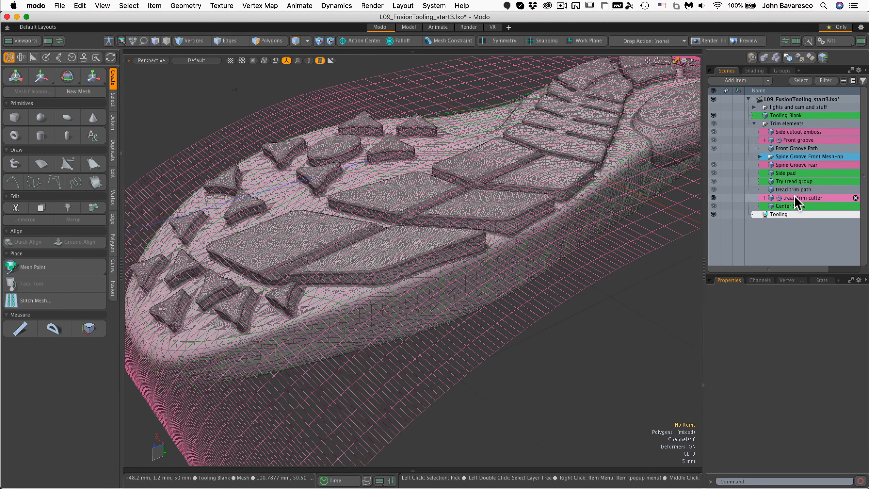
pyautogui.click(713, 197)
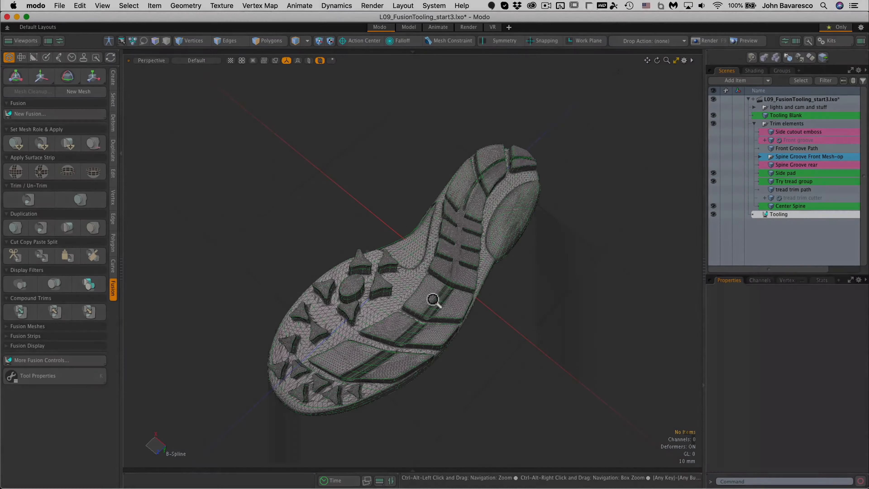
# - Add a new mesh item to the scene and switch to the Right view around the front of the sole
pyautogui.keyDown('alt'); pyautogui.moveTo(430, 302); pyautogui.dragTo(458, 246); pyautogui.keyUp('alt')
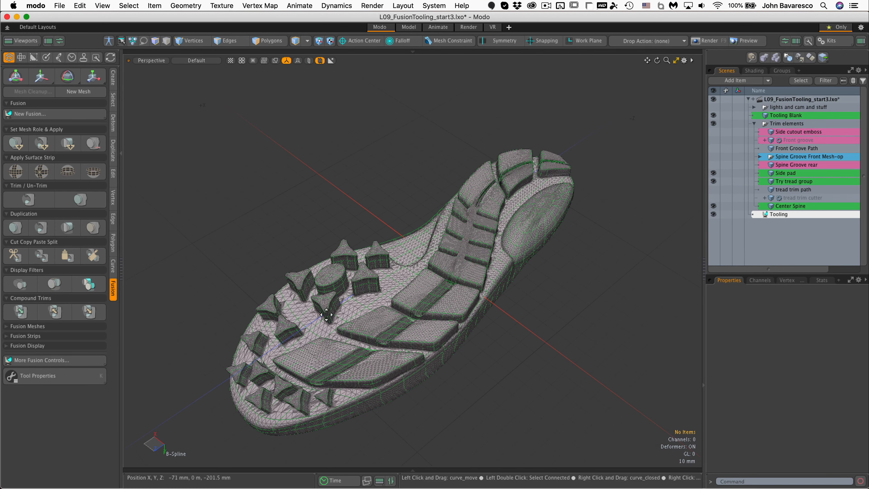
pyautogui.keyDown('alt'); pyautogui.moveTo(352, 328); pyautogui.dragTo(408, 226); pyautogui.keyUp('alt')
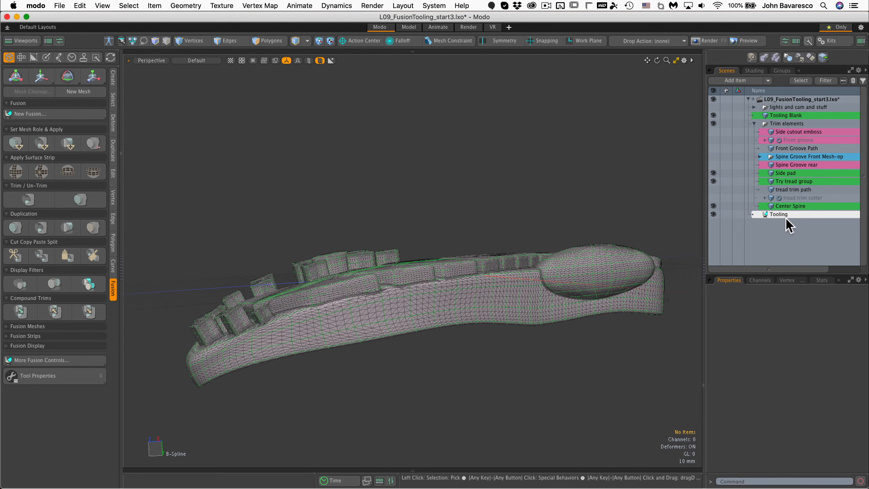
pyautogui.press('n')
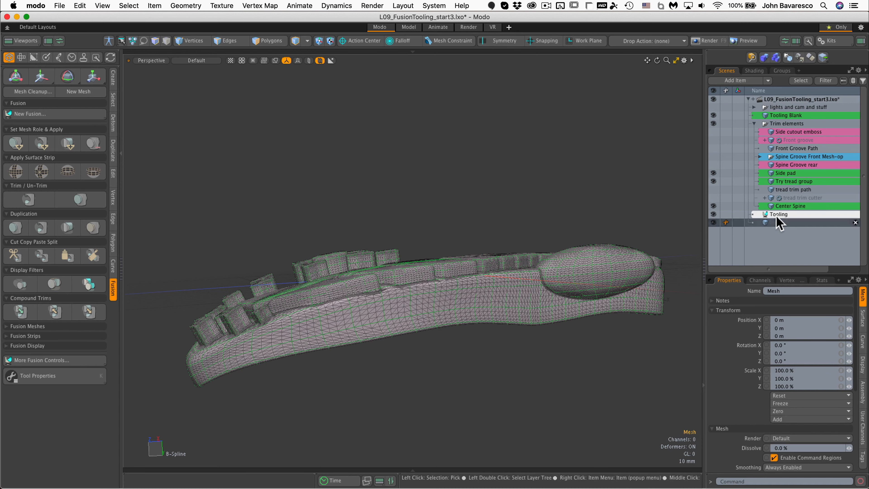
pyautogui.keyDown('ctrl'); pyautogui.keyDown('alt'); pyautogui.moveTo(516, 185); pyautogui.dragTo(545, 189); pyautogui.keyUp('alt'); pyautogui.keyUp('ctrl')
pyautogui.hotkey('ctrl', 'space')
pyautogui.click(592, 190)
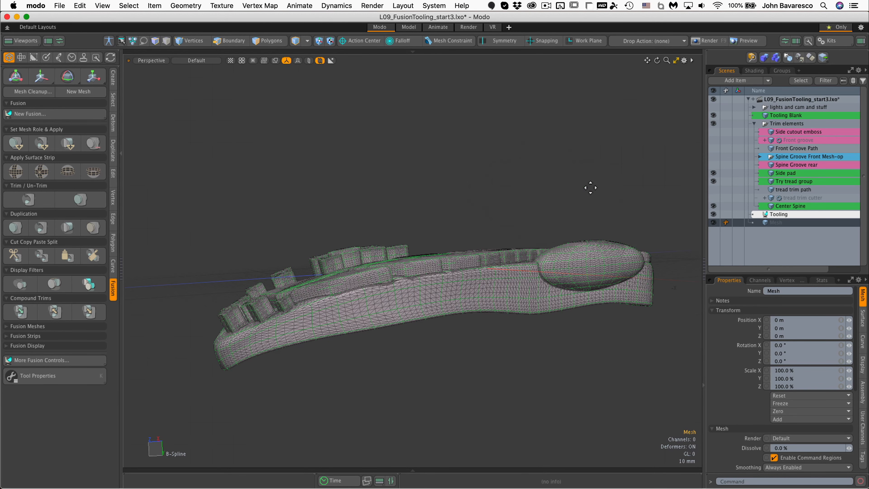
pyautogui.keyDown('ctrl'); pyautogui.keyDown('alt'); pyautogui.moveTo(382, 194); pyautogui.dragTo(417, 179); pyautogui.keyUp('alt'); pyautogui.keyUp('ctrl')
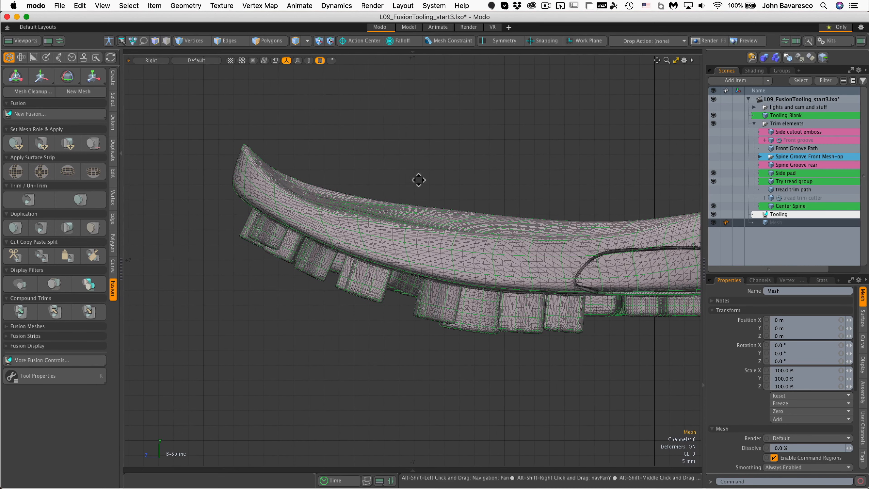
# - Set the viewport's display style to Shaded with the curve tools at hand
pyautogui.click(114, 272)
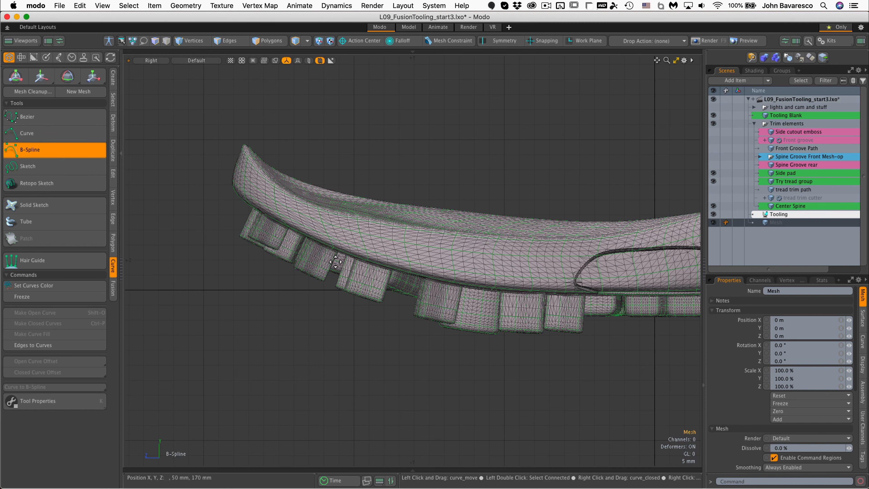
pyautogui.click(187, 60)
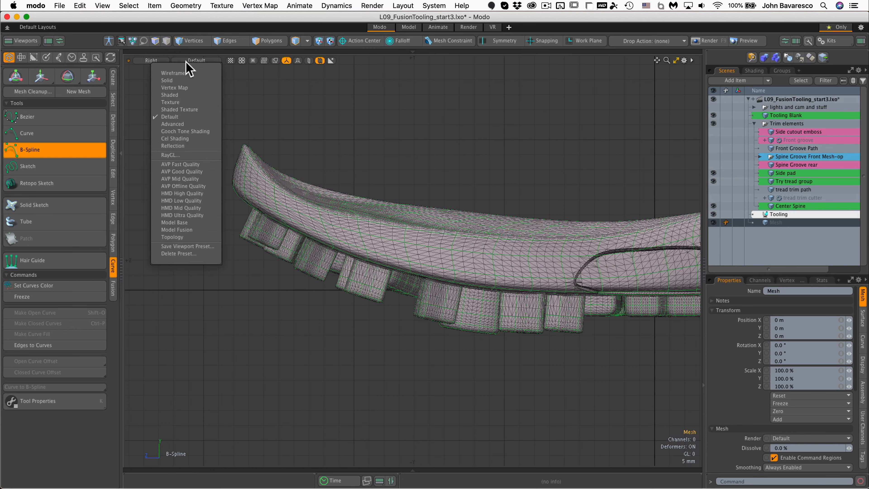
pyautogui.click(187, 95)
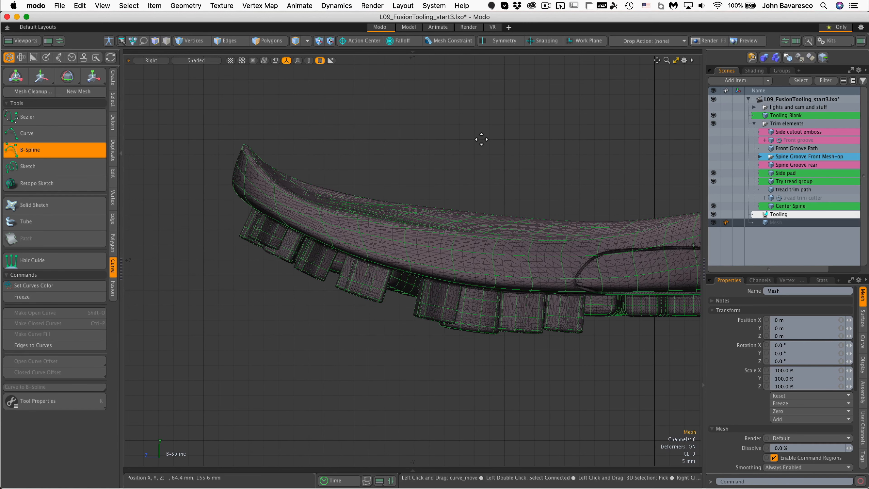
pyautogui.moveTo(426, 186)
pyautogui.keyDown('alt'); pyautogui.mouseDown()
pyautogui.moveTo(444, 185)
pyautogui.moveTo(410, 185)
pyautogui.mouseUp(); pyautogui.keyUp('alt')
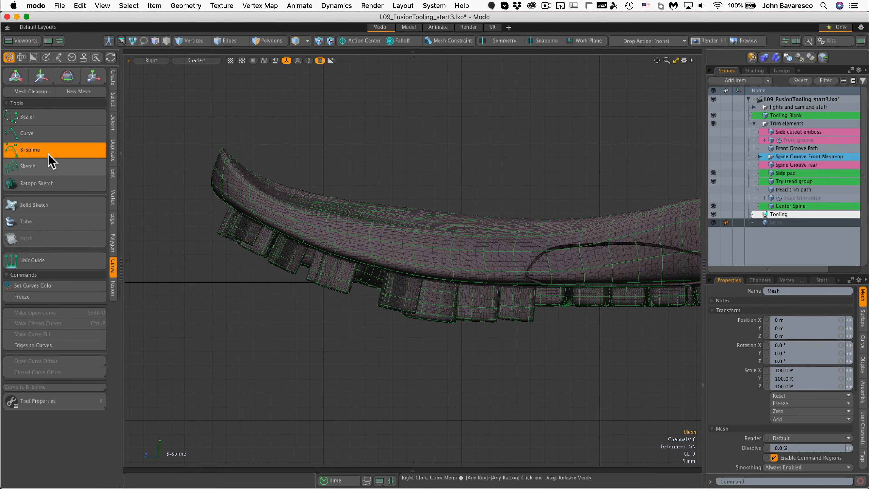
# - Draw an open B-Spline in the Right view, starting ahead of the toe and following the tread lugs below the sole to the heel
pyautogui.click(56, 134)
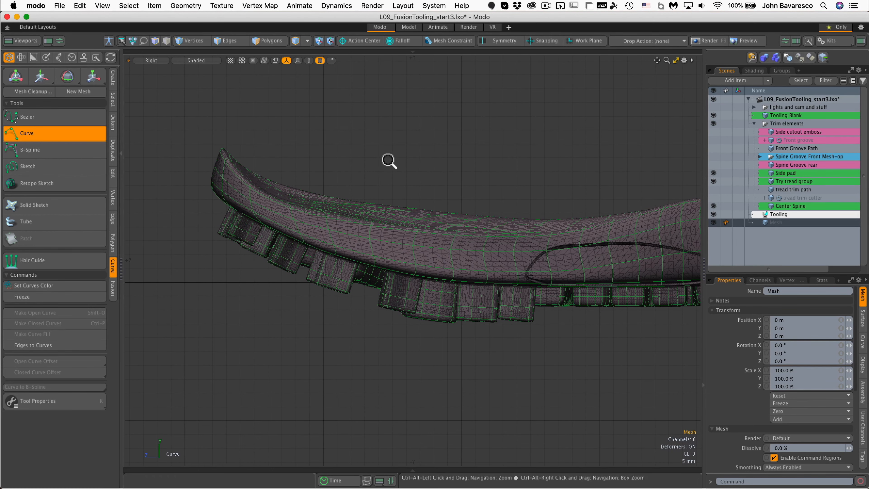
pyautogui.keyDown('ctrl'); pyautogui.keyDown('alt'); pyautogui.moveTo(388, 161); pyautogui.dragTo(420, 157); pyautogui.keyUp('alt'); pyautogui.keyUp('ctrl')
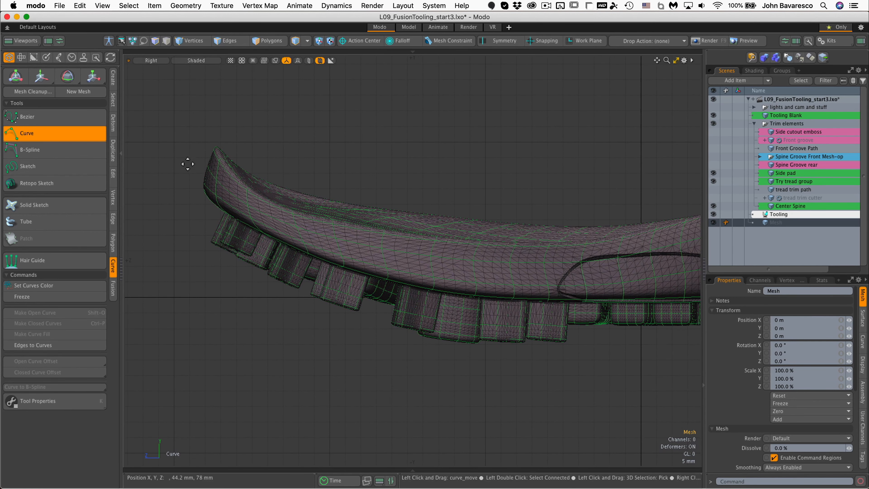
pyautogui.press('3')
pyautogui.click(35, 155)
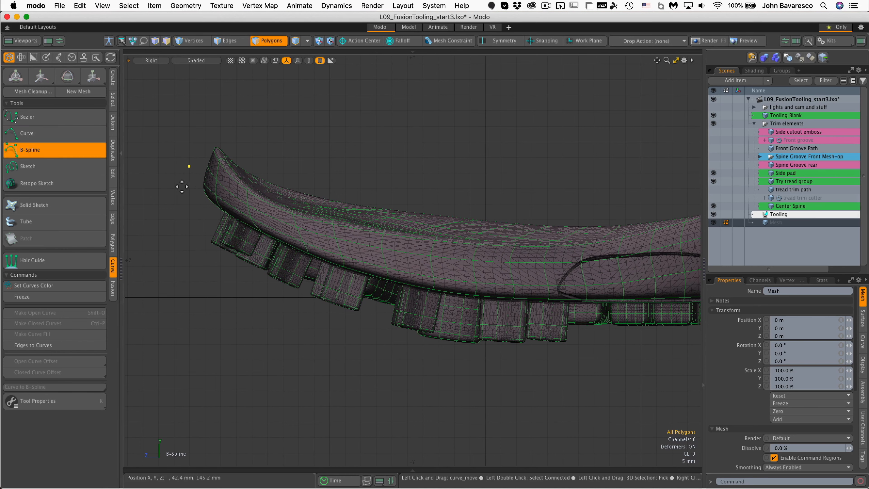
pyautogui.click(214, 226)
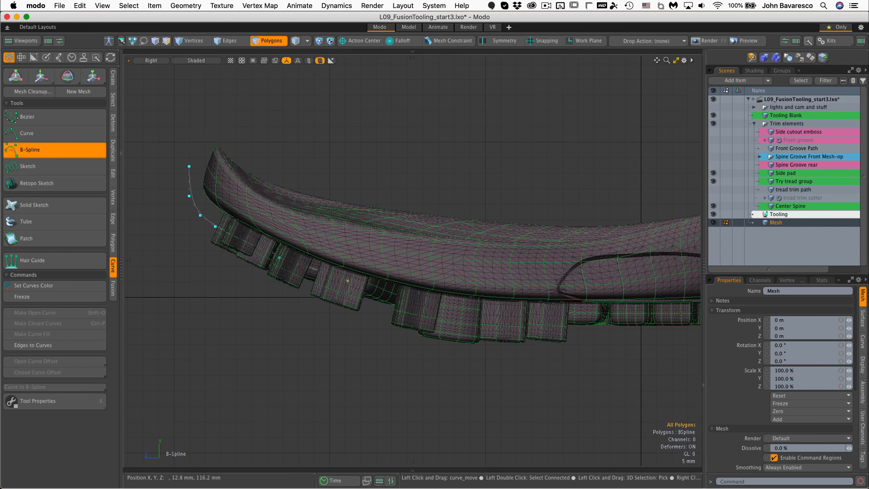
pyautogui.keyDown('ctrl'); pyautogui.keyDown('alt'); pyautogui.moveTo(409, 304); pyautogui.dragTo(387, 266); pyautogui.keyUp('alt'); pyautogui.keyUp('ctrl')
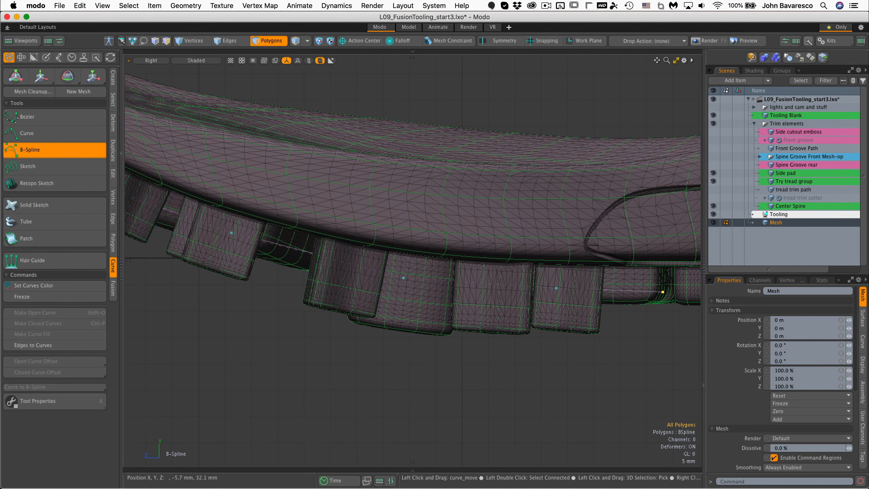
pyautogui.keyDown('ctrl'); pyautogui.keyDown('alt'); pyautogui.moveTo(629, 291); pyautogui.dragTo(588, 291); pyautogui.keyUp('alt'); pyautogui.keyUp('ctrl')
pyautogui.keyDown('alt'); pyautogui.keyDown('shift'); pyautogui.moveTo(587, 291); pyautogui.dragTo(360, 290); pyautogui.keyUp('shift'); pyautogui.keyUp('alt')
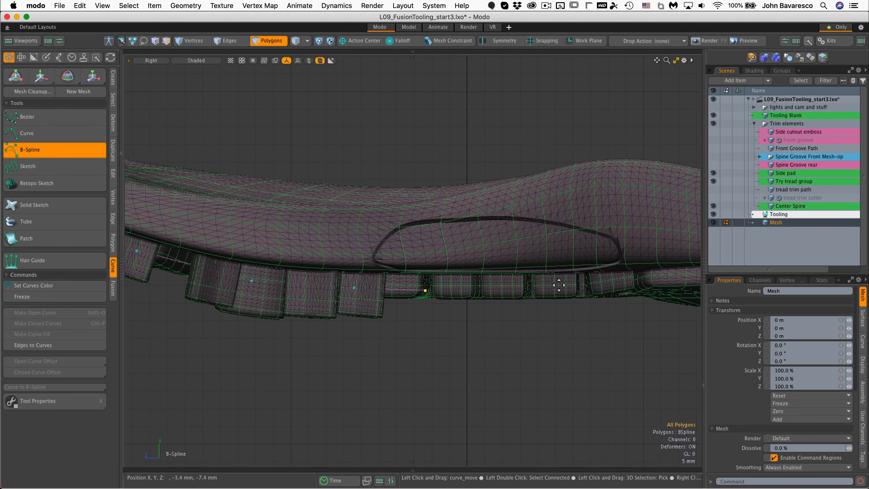
pyautogui.keyDown('ctrl'); pyautogui.keyDown('alt'); pyautogui.moveTo(582, 278); pyautogui.dragTo(413, 313); pyautogui.keyUp('alt'); pyautogui.keyUp('ctrl')
pyautogui.keyDown('ctrl'); pyautogui.keyDown('alt'); pyautogui.moveTo(471, 343); pyautogui.dragTo(413, 353); pyautogui.keyUp('alt'); pyautogui.keyUp('ctrl')
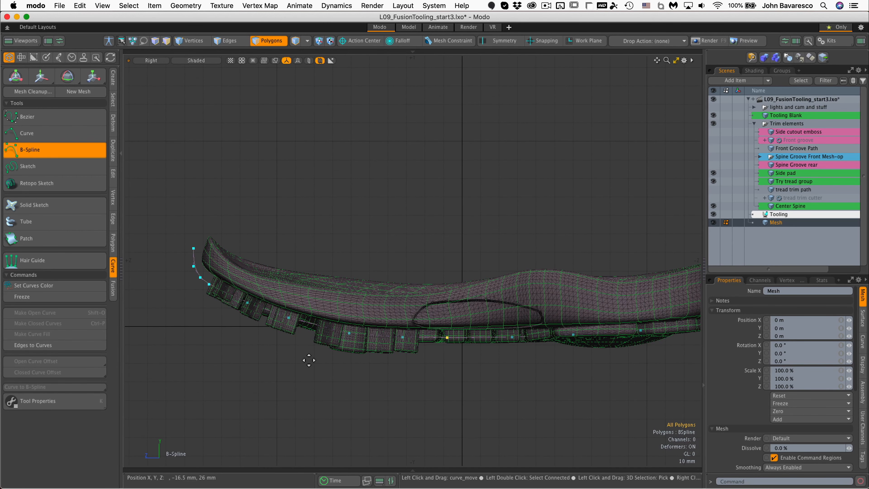
pyautogui.press('space')
# - In the Top view, move the B-Spline's mesh item 48.5 mm along X so it sits beside the sole
pyautogui.hotkey('ctrl', 'space')
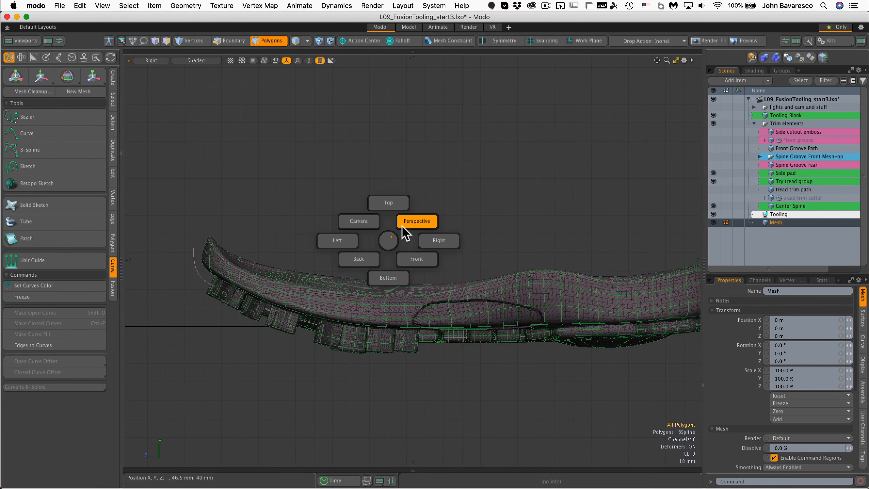
pyautogui.click(401, 225)
pyautogui.keyDown('ctrl'); pyautogui.keyDown('alt'); pyautogui.moveTo(405, 234); pyautogui.dragTo(413, 351); pyautogui.keyUp('alt'); pyautogui.keyUp('ctrl')
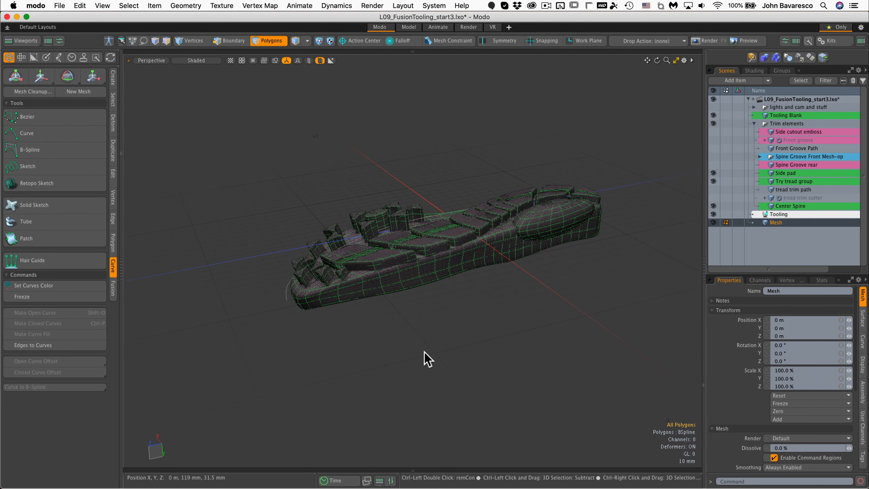
pyautogui.hotkey('ctrl', 'space')
pyautogui.click(424, 315)
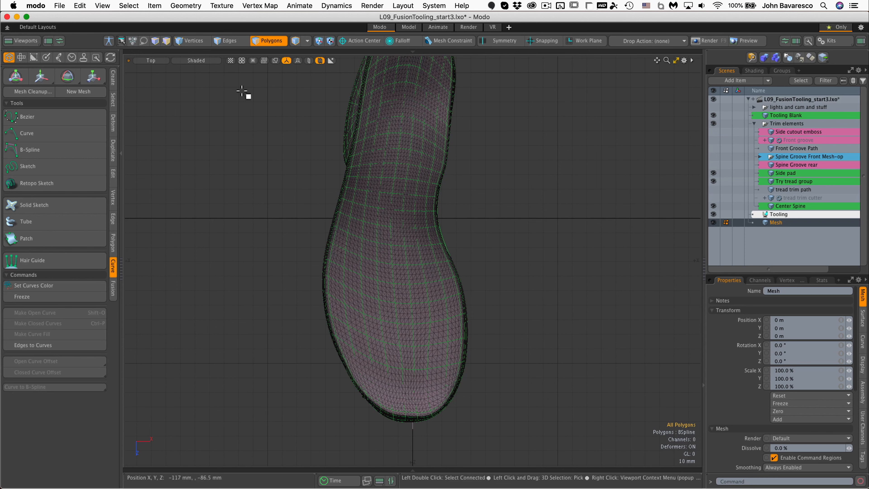
pyautogui.click(267, 41)
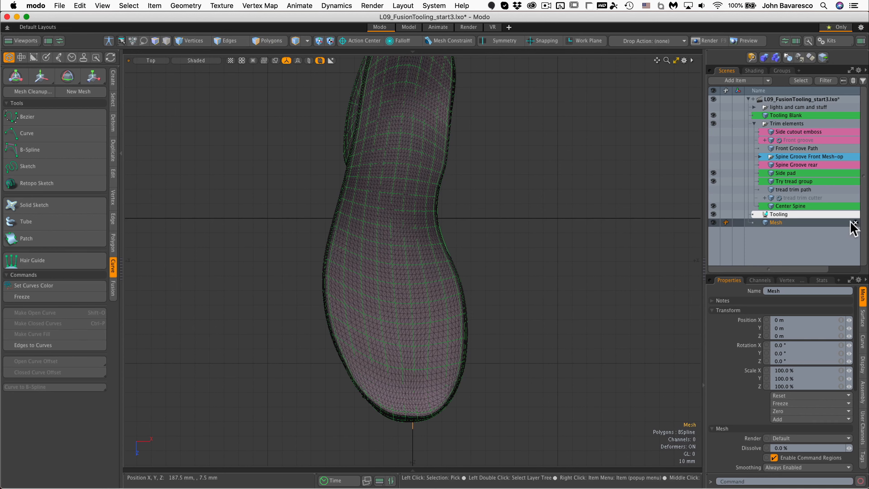
pyautogui.press('w')
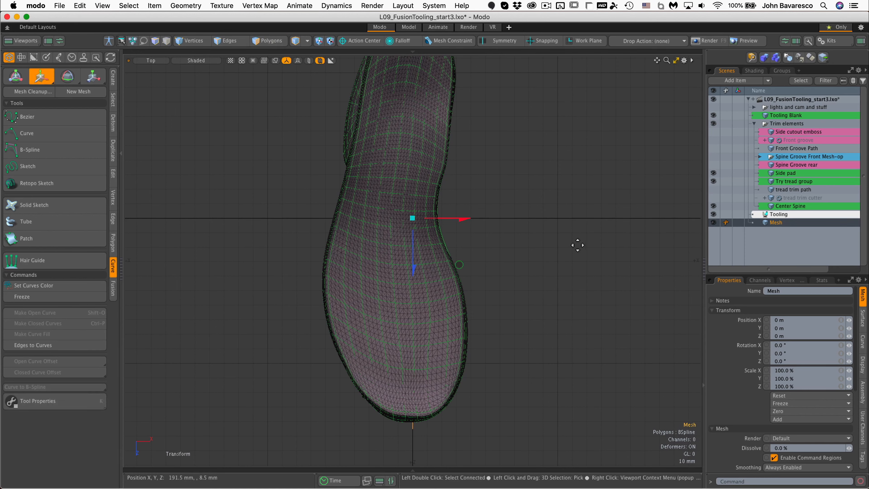
pyautogui.moveTo(461, 219); pyautogui.dragTo(537, 249)
pyautogui.press('q')
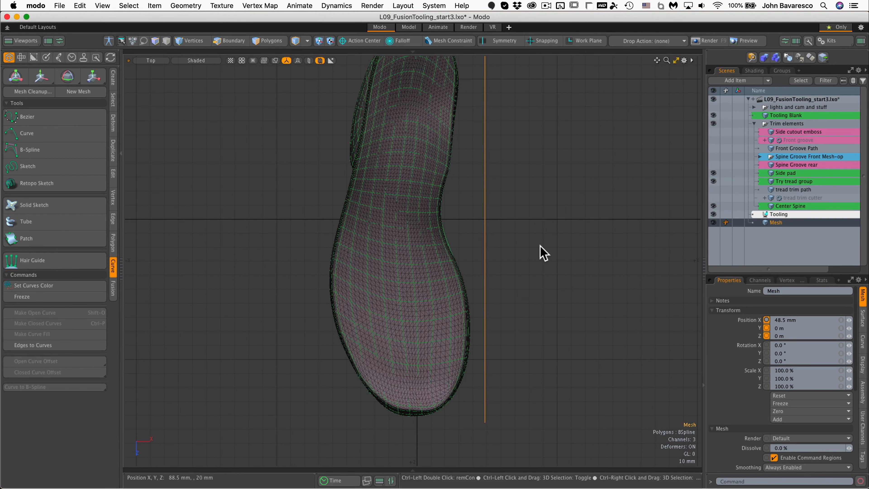
# - Check the offset B-Spline against the tread in the Right view and against the sole outline in the Top view
pyautogui.hotkey('ctrl', 'space')
pyautogui.click(602, 247)
pyautogui.keyDown('ctrl'); pyautogui.keyDown('alt'); pyautogui.moveTo(407, 312); pyautogui.dragTo(460, 279); pyautogui.keyUp('alt'); pyautogui.keyUp('ctrl')
pyautogui.keyDown('alt'); pyautogui.moveTo(447, 334); pyautogui.dragTo(393, 317); pyautogui.keyUp('alt')
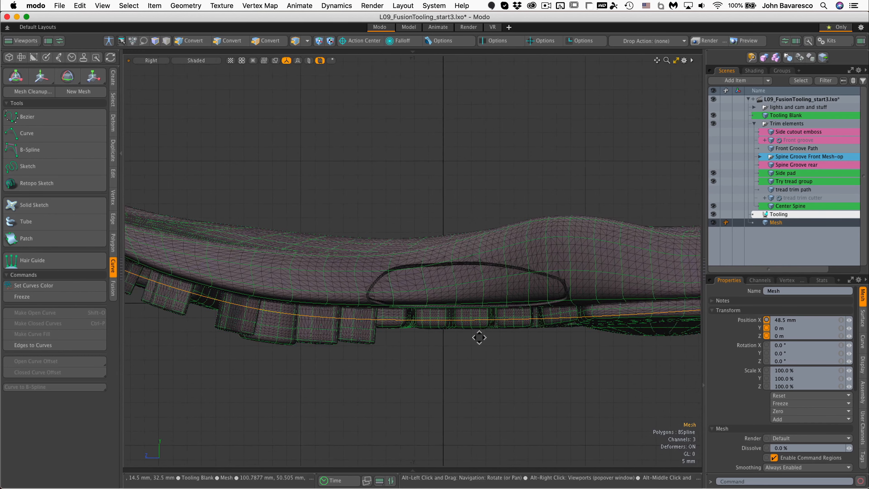
pyautogui.keyDown('alt'); pyautogui.moveTo(479, 337); pyautogui.dragTo(395, 309); pyautogui.keyUp('alt')
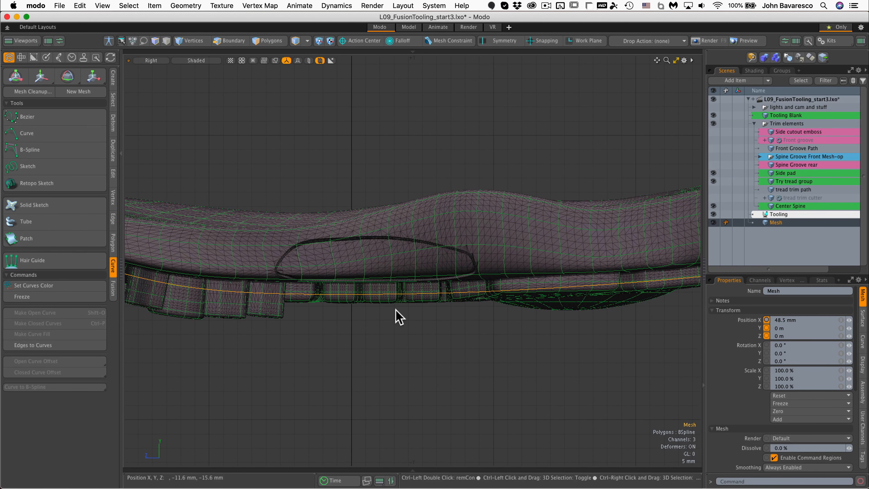
pyautogui.hotkey('ctrl', 'space')
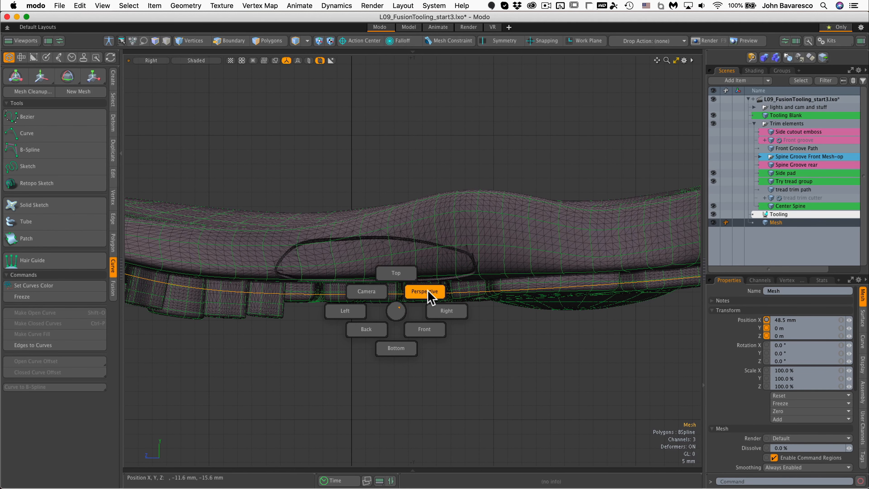
pyautogui.click(394, 272)
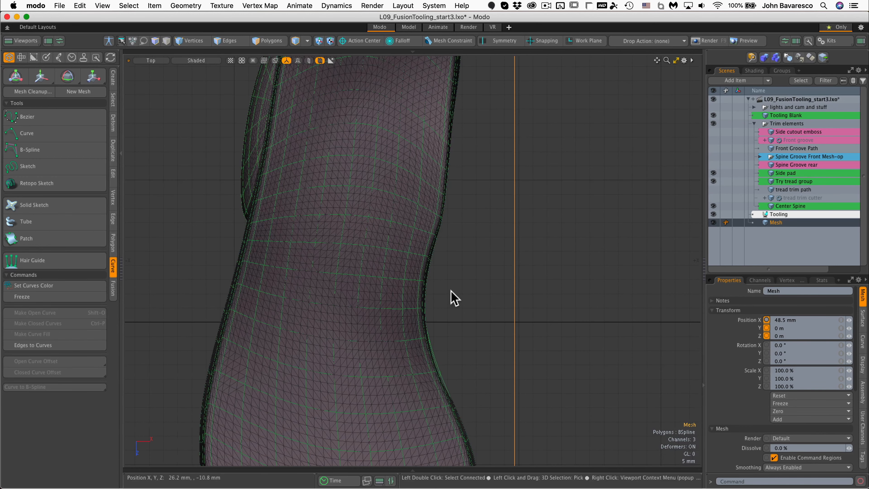
pyautogui.keyDown('ctrl'); pyautogui.keyDown('alt'); pyautogui.moveTo(451, 296); pyautogui.dragTo(378, 297); pyautogui.keyUp('alt'); pyautogui.keyUp('ctrl')
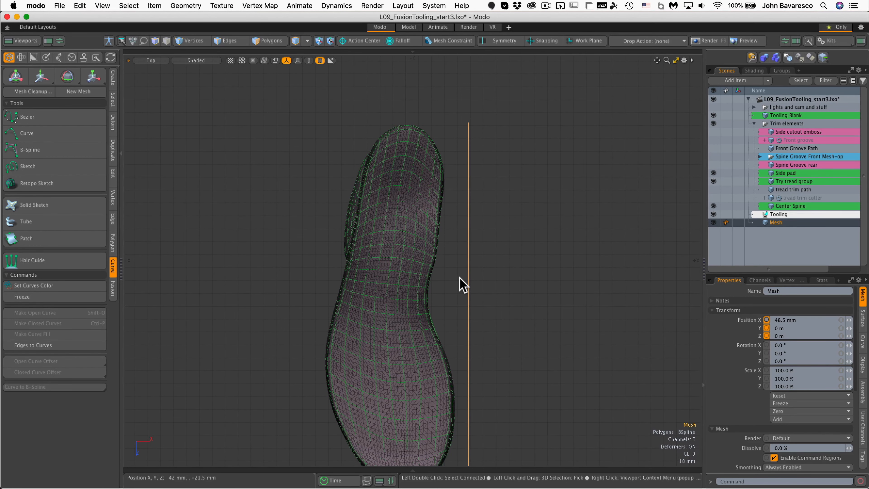
# - Add a second mesh item and draw a straight two-point Curve along the X axis from the offset B-Spline across the sole to about X -103 mm
pyautogui.press('n')
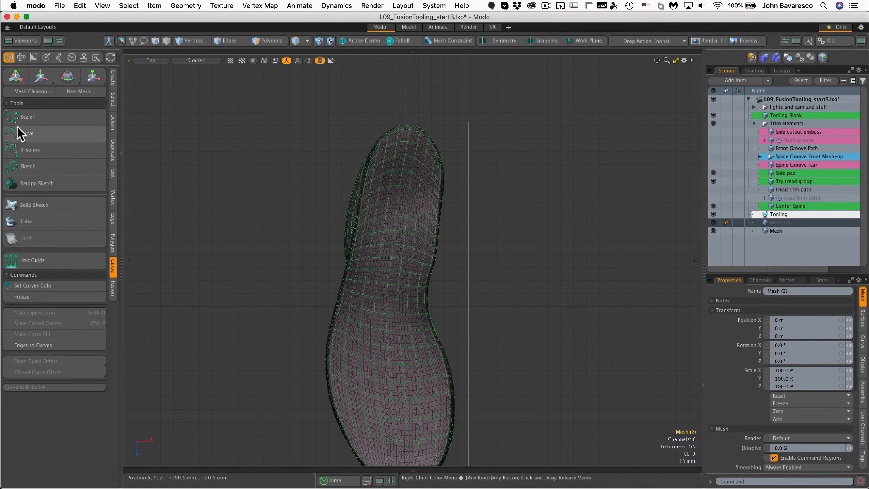
pyautogui.click(51, 135)
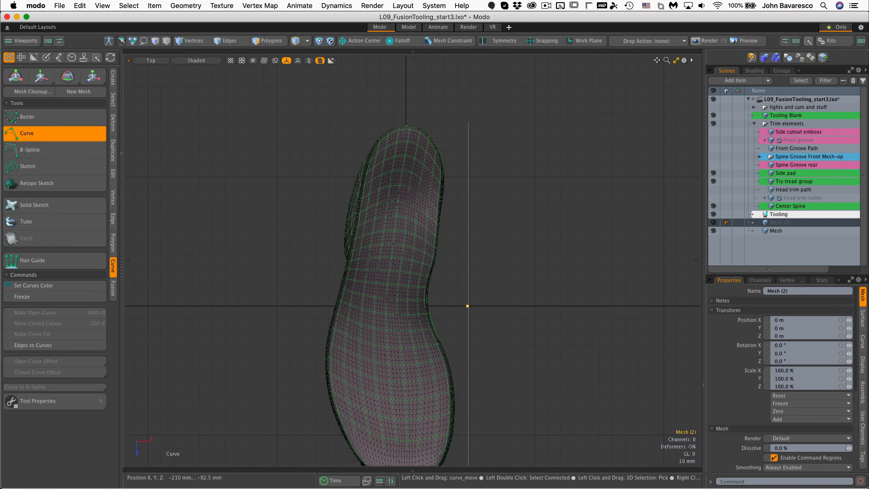
pyautogui.click(272, 306)
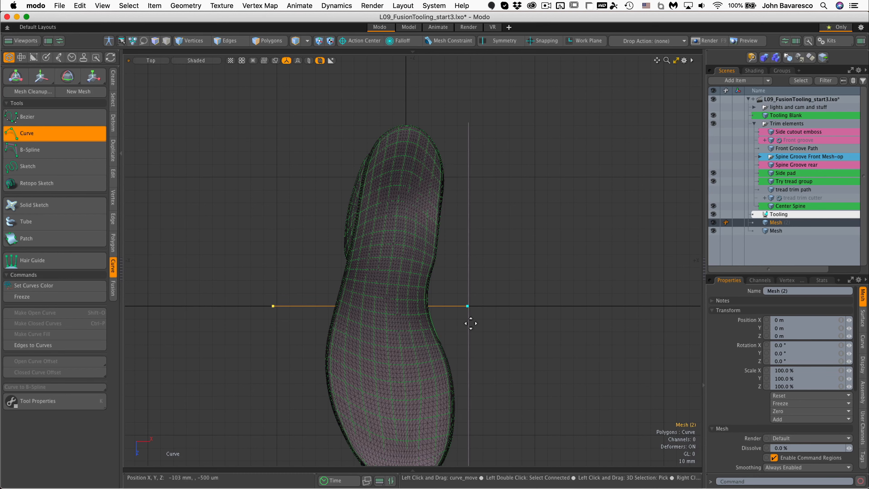
# - Rename the straight curve's mesh as Tread trim path and the offset B-Spline's mesh as Tread trim curve
pyautogui.press('space')
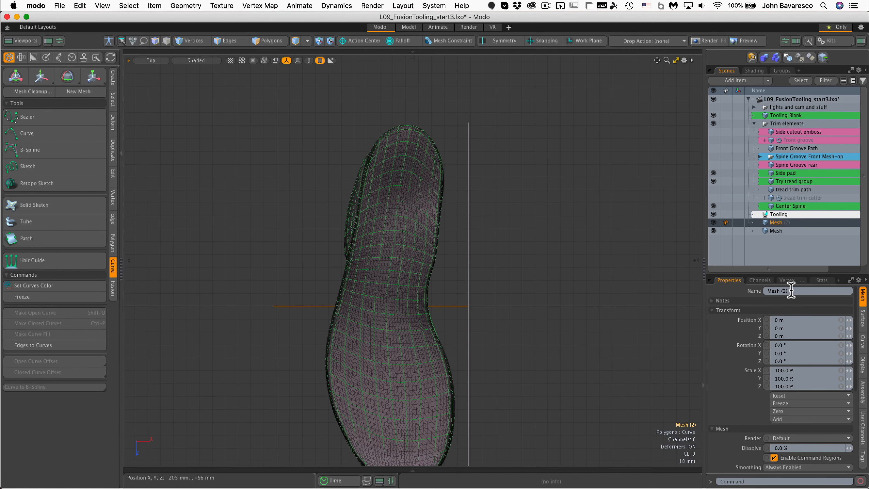
pyautogui.moveTo(792, 290); pyautogui.dragTo(719, 290)
pyautogui.click(774, 231)
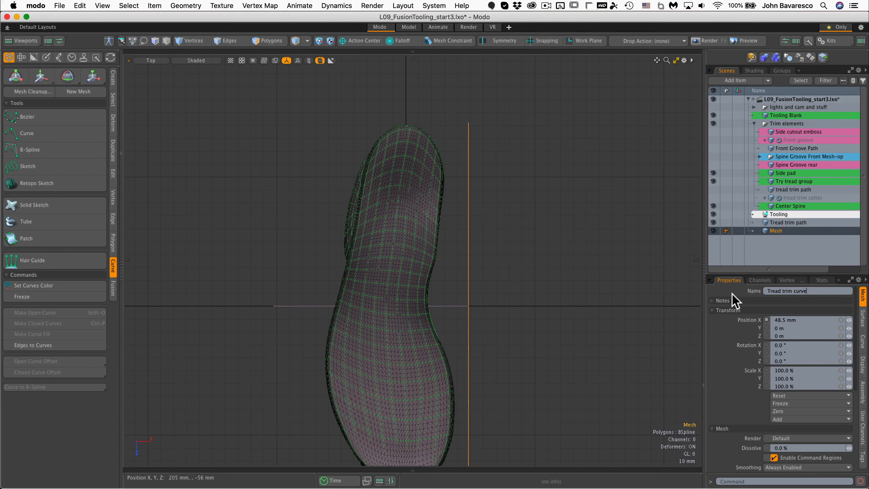
# - Change to a Perspective view of the sole's underside and open the mesh operations list for Tread trim curve
pyautogui.keyDown('ctrl'); pyautogui.keyDown('alt'); pyautogui.moveTo(505, 341); pyautogui.dragTo(361, 436); pyautogui.keyUp('alt'); pyautogui.keyUp('ctrl')
pyautogui.hotkey('ctrl', 'space')
pyautogui.click(534, 308)
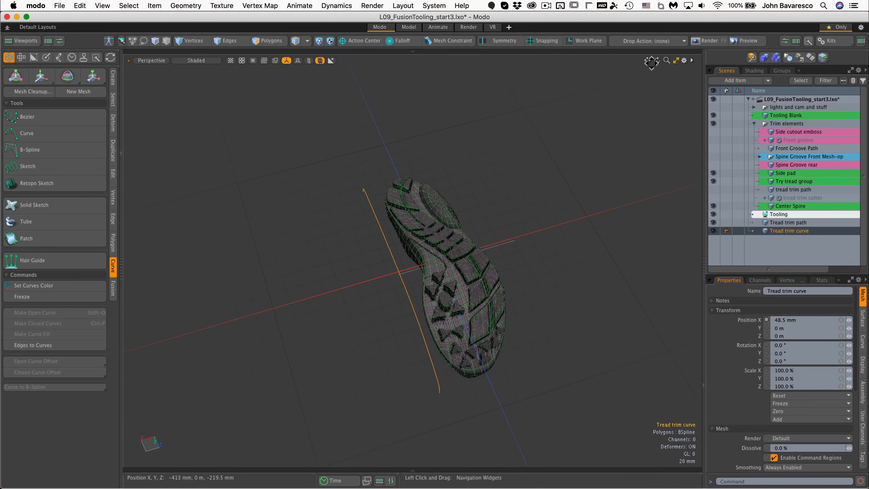
pyautogui.click(659, 52)
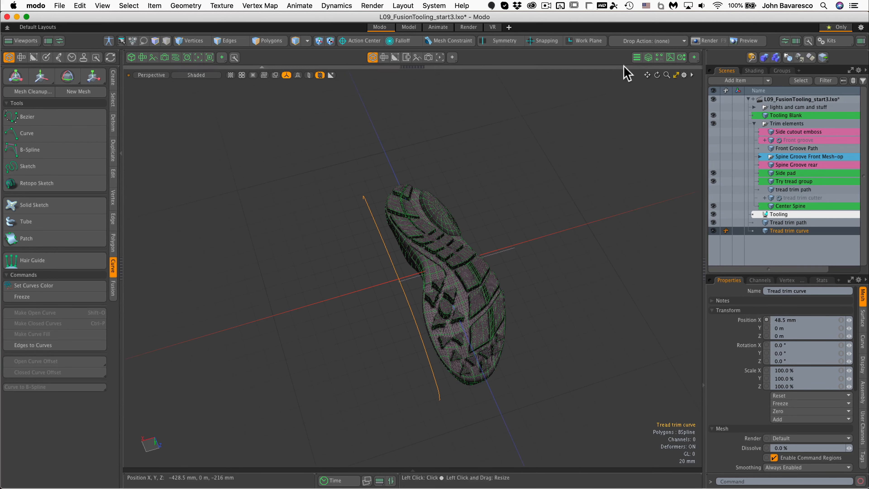
pyautogui.click(648, 57)
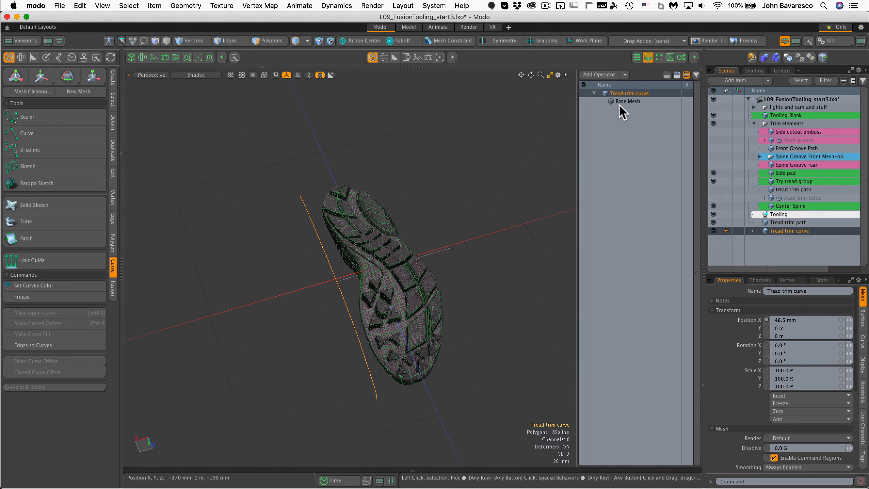
# - Add a Curve Extrude mesh operation to Tread trim curve, using Tread trim path as its path
pyautogui.click(602, 79)
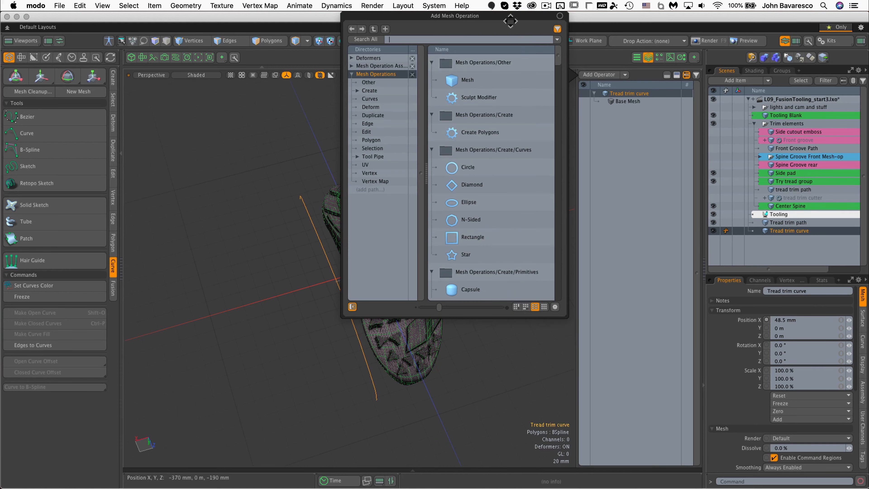
pyautogui.click(484, 39)
pyautogui.write('extr')
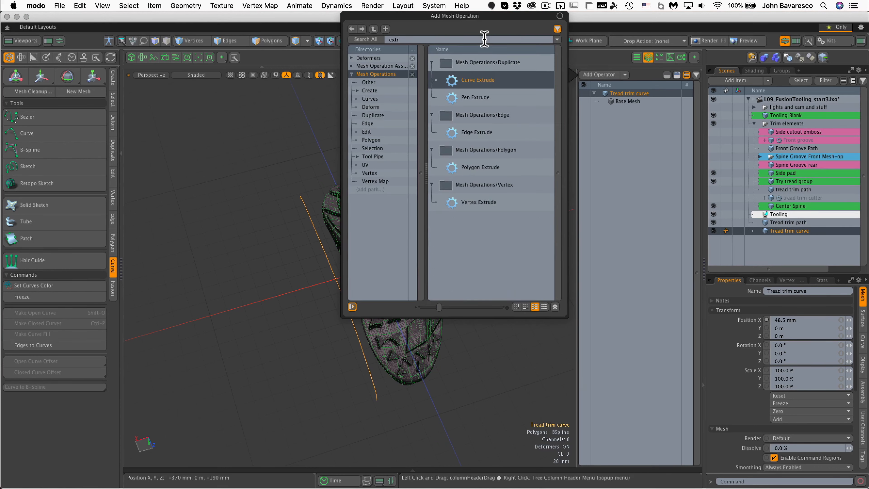
pyautogui.write('ude')
pyautogui.doubleClick(485, 83)
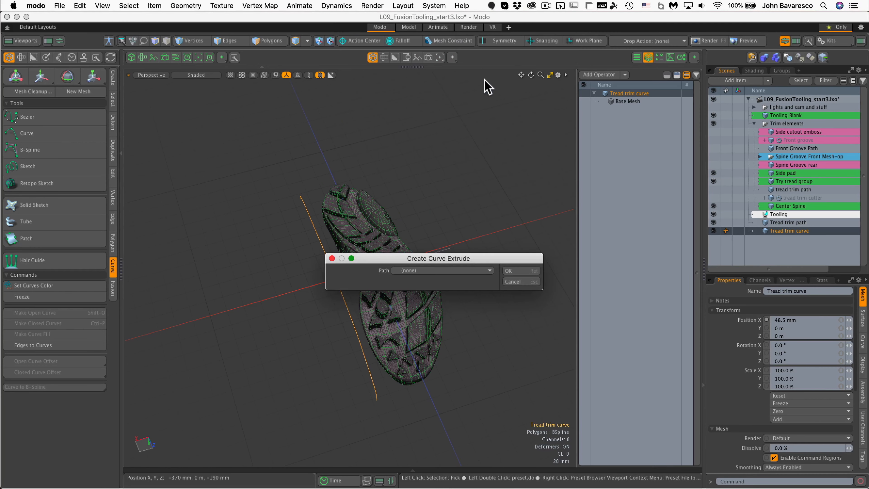
pyautogui.click(449, 271)
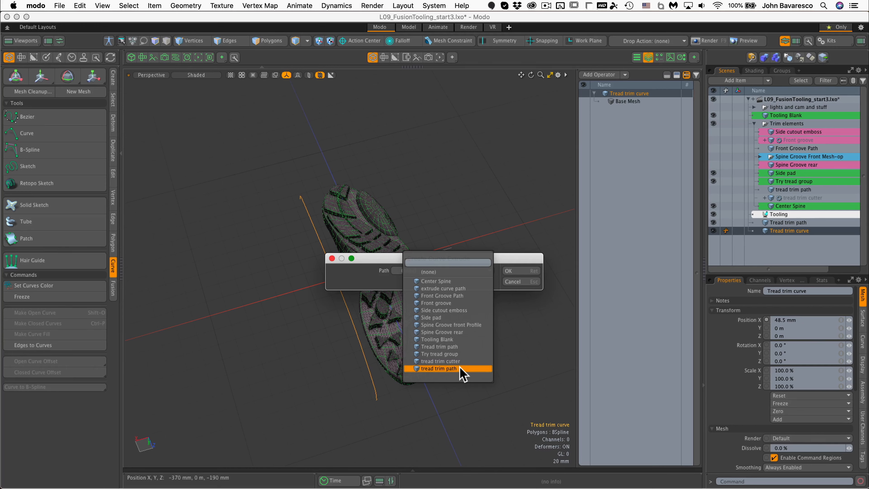
pyautogui.click(461, 346)
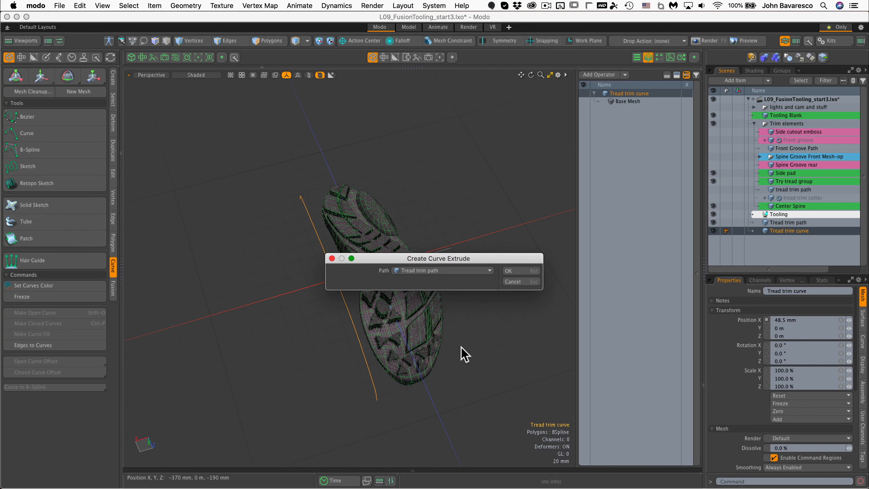
pyautogui.click(516, 270)
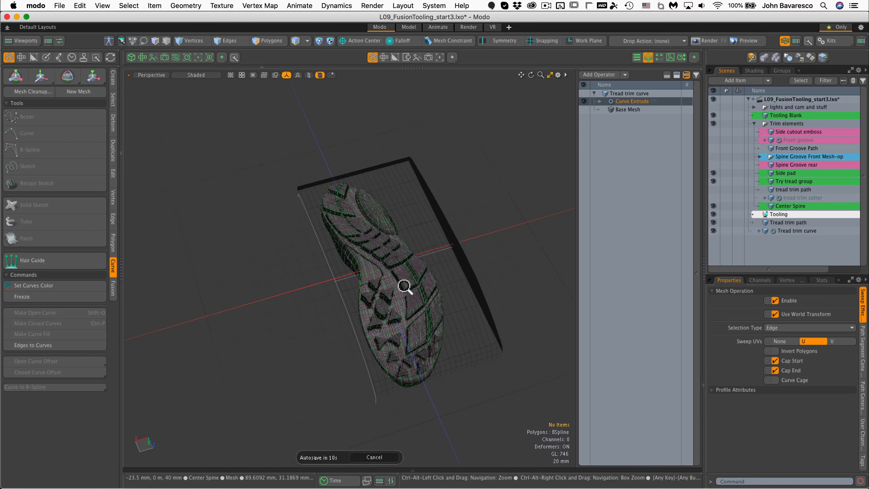
# - Configure the Curve Extrude with Cap Start and Cap End off, Selection Type Polygon, and Start at Source on
pyautogui.keyDown('ctrl'); pyautogui.keyDown('alt'); pyautogui.moveTo(404, 287); pyautogui.dragTo(415, 206); pyautogui.keyUp('alt'); pyautogui.keyUp('ctrl')
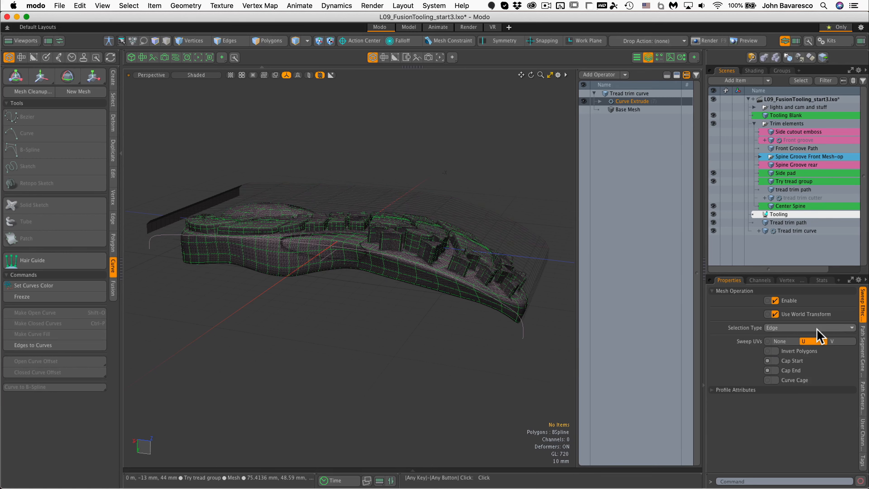
pyautogui.click(820, 335)
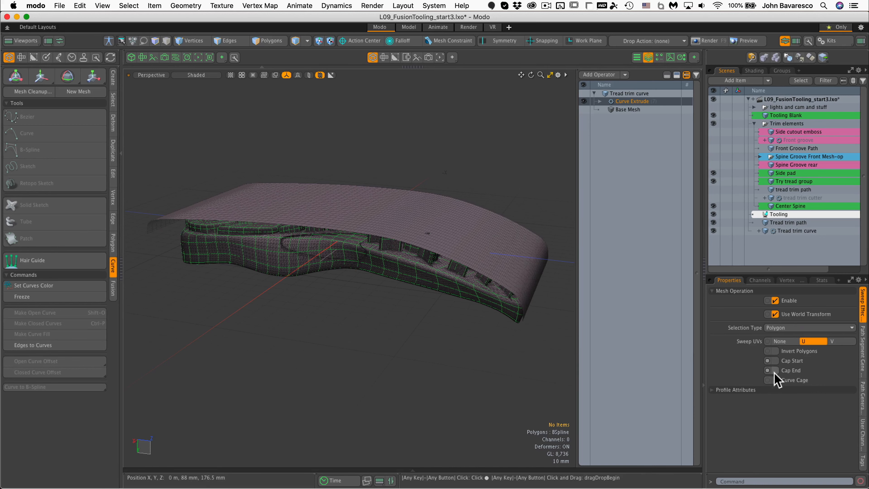
pyautogui.click(863, 345)
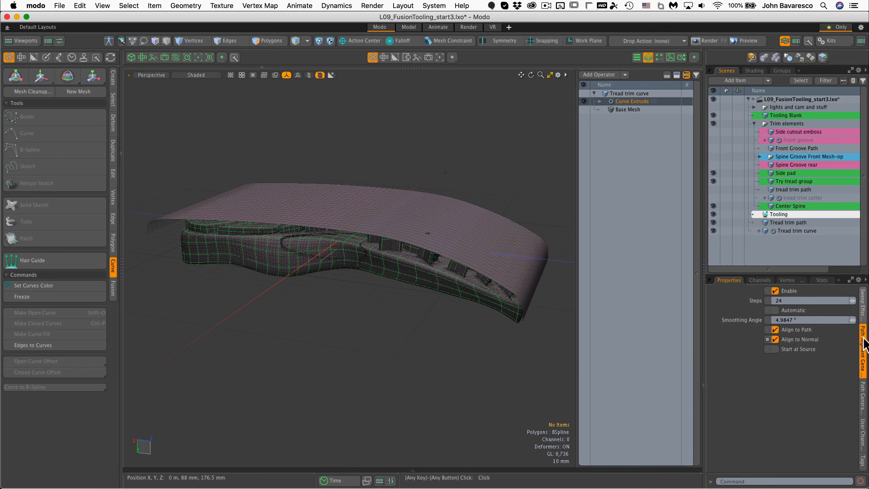
pyautogui.click(775, 349)
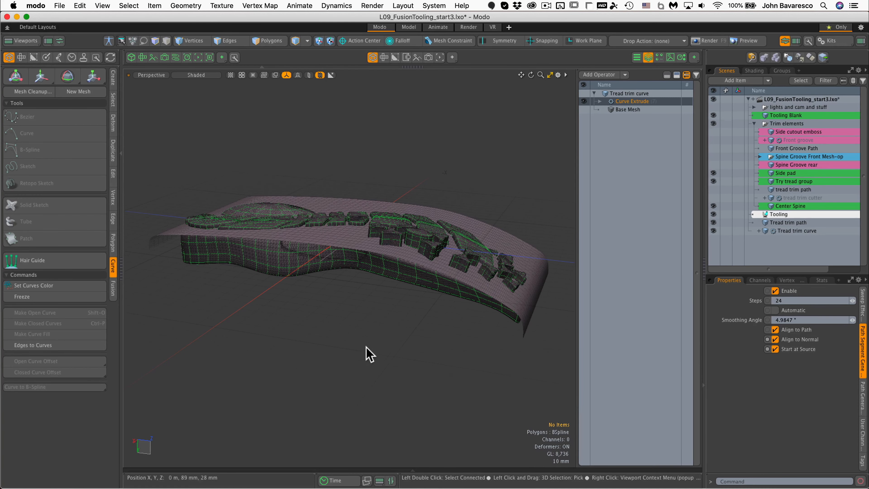
# - Set the viewport shading to Default and examine where the extruded surface passes through the tread lugs
pyautogui.keyDown('ctrl'); pyautogui.keyDown('alt'); pyautogui.moveTo(361, 282); pyautogui.dragTo(272, 225); pyautogui.keyUp('alt'); pyautogui.keyUp('ctrl')
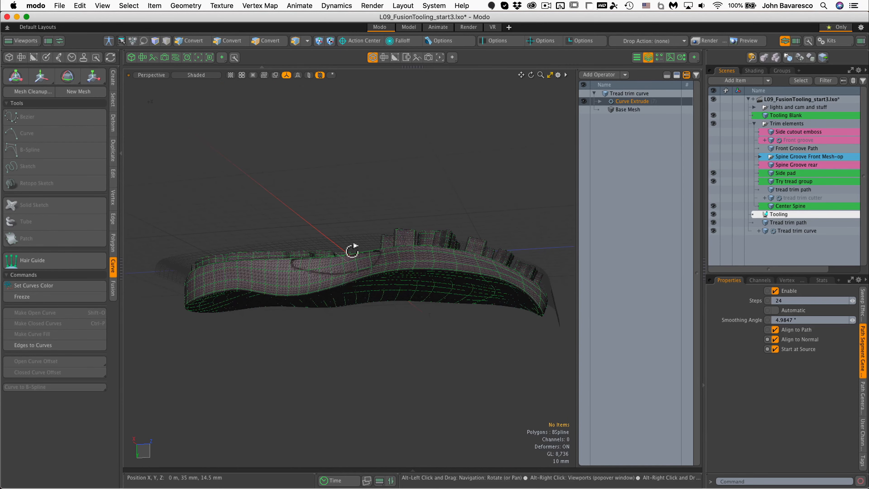
pyautogui.moveTo(352, 250)
pyautogui.keyDown('ctrl'); pyautogui.keyDown('alt'); pyautogui.mouseDown()
pyautogui.moveTo(434, 232)
pyautogui.moveTo(398, 258)
pyautogui.moveTo(384, 293)
pyautogui.mouseUp(); pyautogui.keyUp('alt'); pyautogui.keyUp('ctrl')
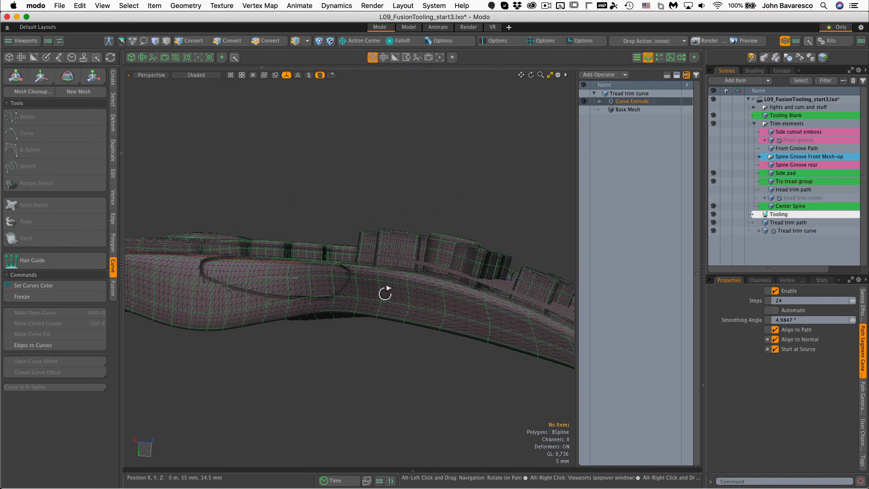
pyautogui.click(191, 75)
pyautogui.click(192, 132)
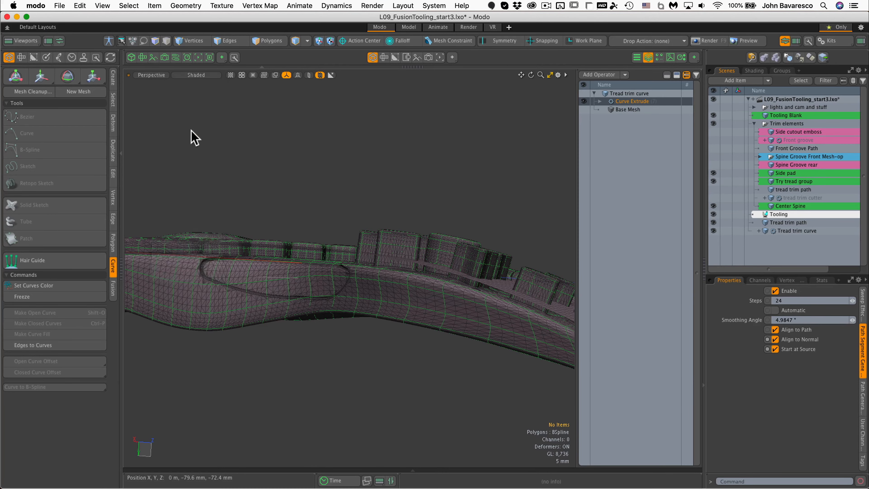
pyautogui.keyDown('alt'); pyautogui.moveTo(360, 196); pyautogui.dragTo(361, 334); pyautogui.keyUp('alt')
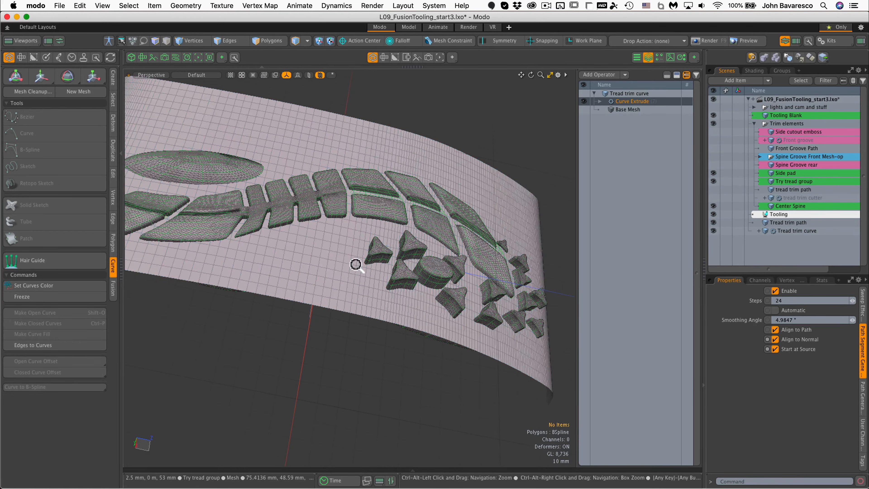
pyautogui.keyDown('alt'); pyautogui.moveTo(355, 263); pyautogui.dragTo(438, 293); pyautogui.keyUp('alt')
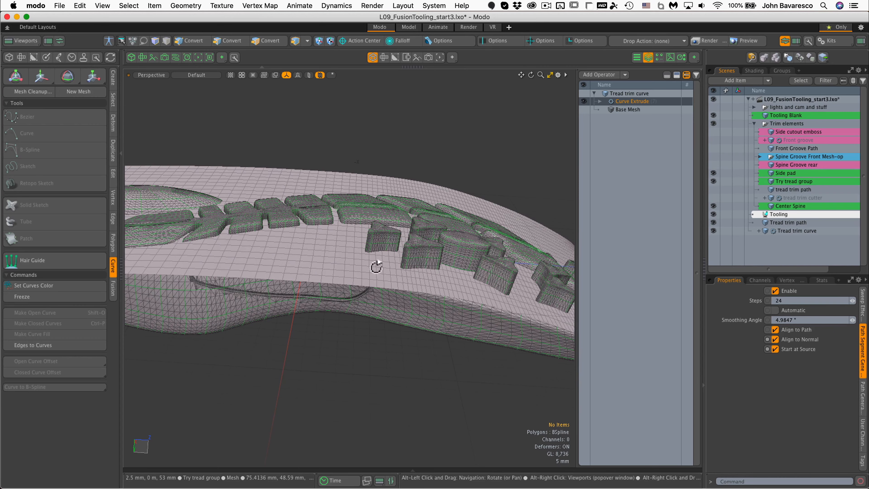
pyautogui.moveTo(376, 266)
pyautogui.keyDown('alt'); pyautogui.mouseDown()
pyautogui.moveTo(384, 252)
pyautogui.moveTo(364, 333)
pyautogui.moveTo(396, 240)
pyautogui.moveTo(368, 256)
pyautogui.mouseUp(); pyautogui.keyUp('alt')
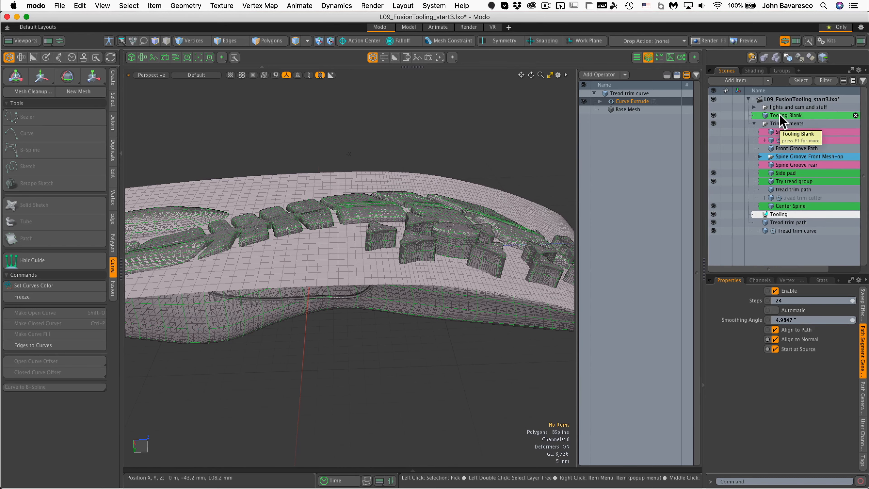
# - Apply Tread trim curve as a subtractive Fusion trim to Tooling Blank, Side pad, Try tread group and Center Spine
pyautogui.click(115, 284)
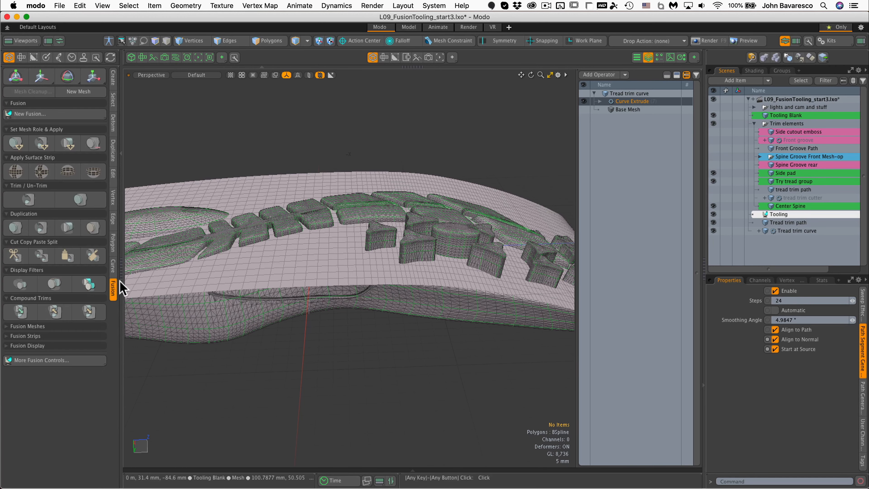
pyautogui.click(792, 116)
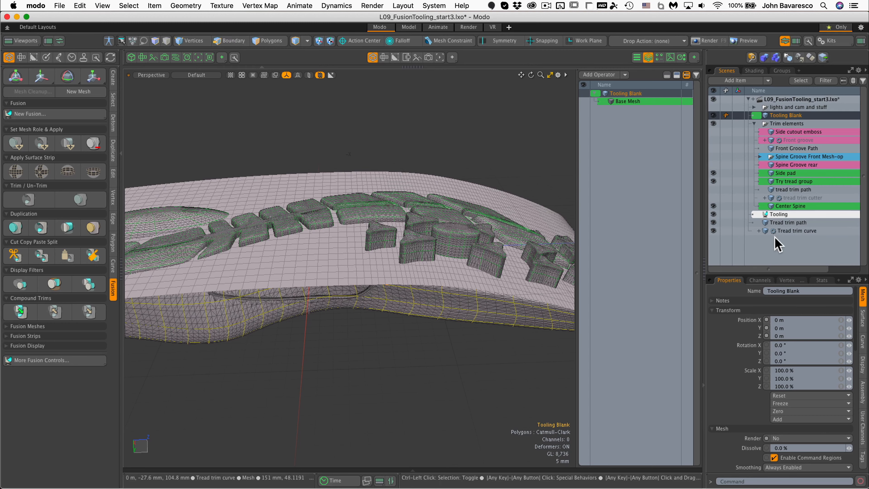
pyautogui.keyDown('ctrl'); pyautogui.click(791, 173); pyautogui.keyUp('ctrl')
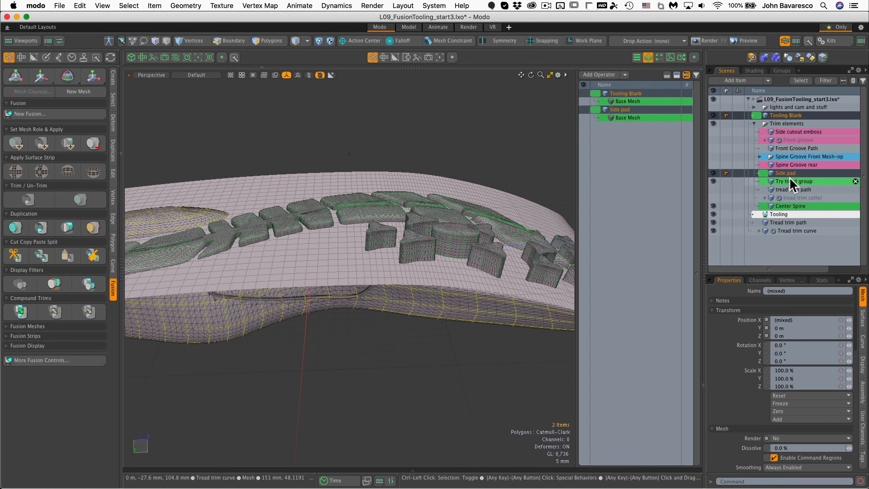
pyautogui.keyDown('ctrl'); pyautogui.click(788, 182); pyautogui.keyUp('ctrl')
pyautogui.keyDown('ctrl'); pyautogui.click(788, 206); pyautogui.keyUp('ctrl')
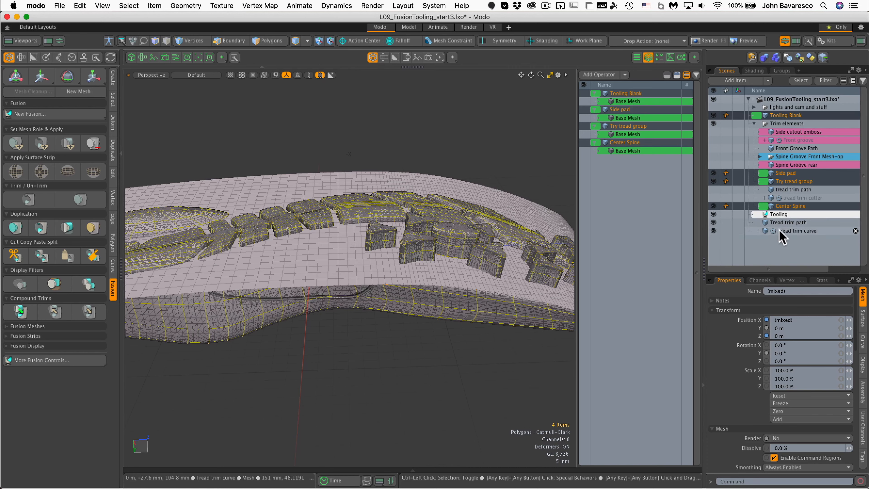
pyautogui.keyDown('ctrl'); pyautogui.click(791, 231); pyautogui.keyUp('ctrl')
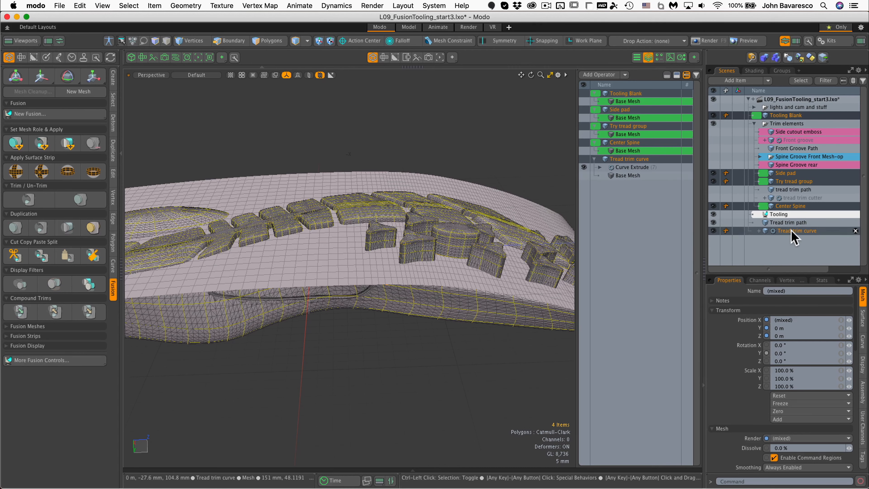
pyautogui.click(42, 144)
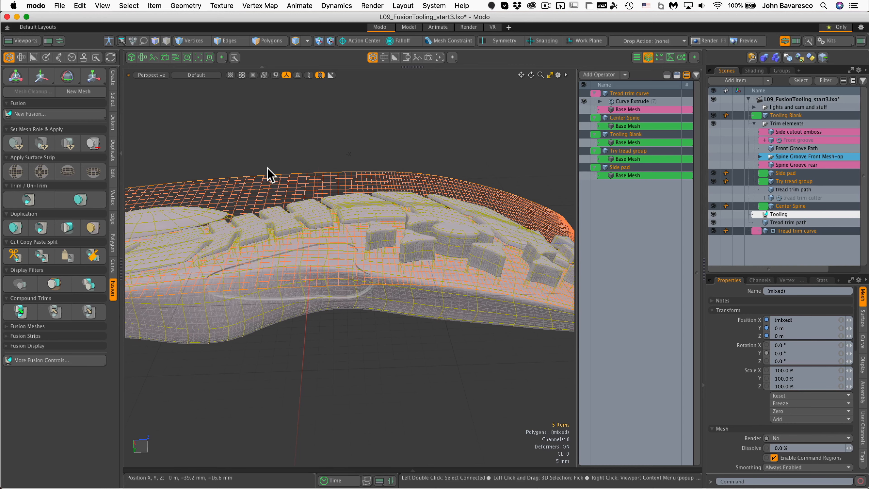
# - Turn on Invert Polygons for Tread trim curve's Curve Extrude to reverse the side being trimmed
pyautogui.keyDown('alt'); pyautogui.moveTo(344, 257); pyautogui.dragTo(345, 315); pyautogui.keyUp('alt')
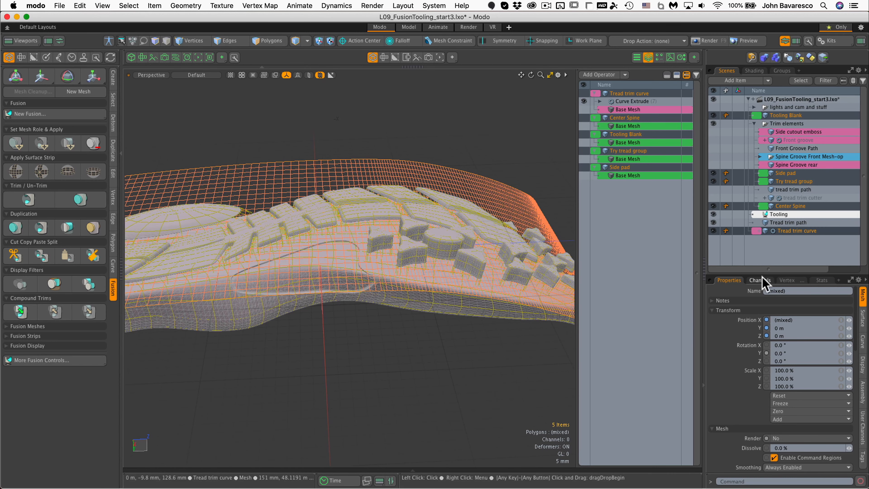
pyautogui.click(784, 230)
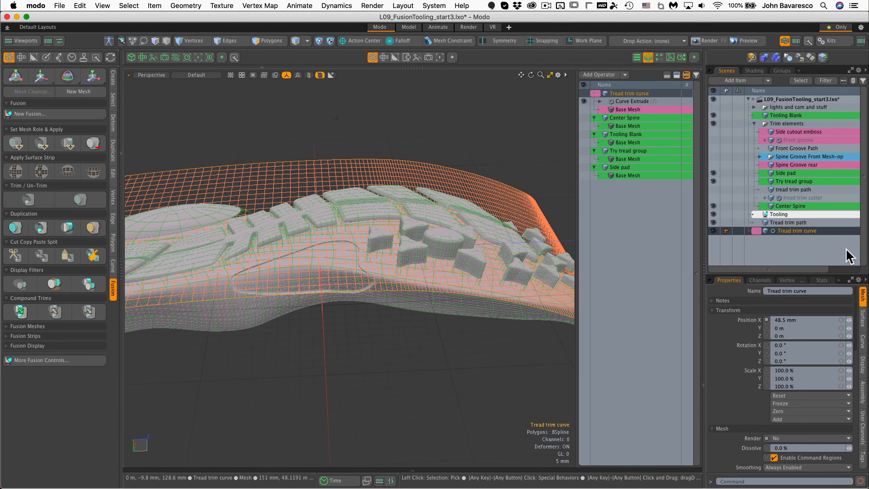
pyautogui.click(605, 102)
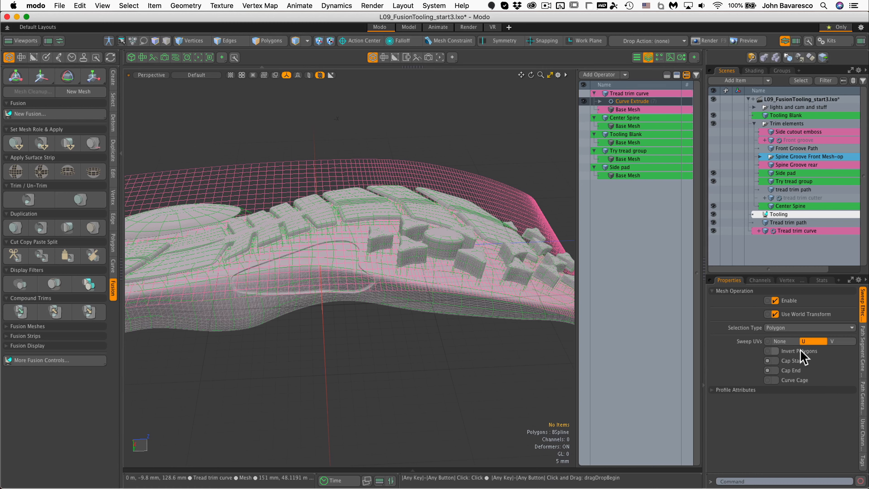
pyautogui.click(775, 350)
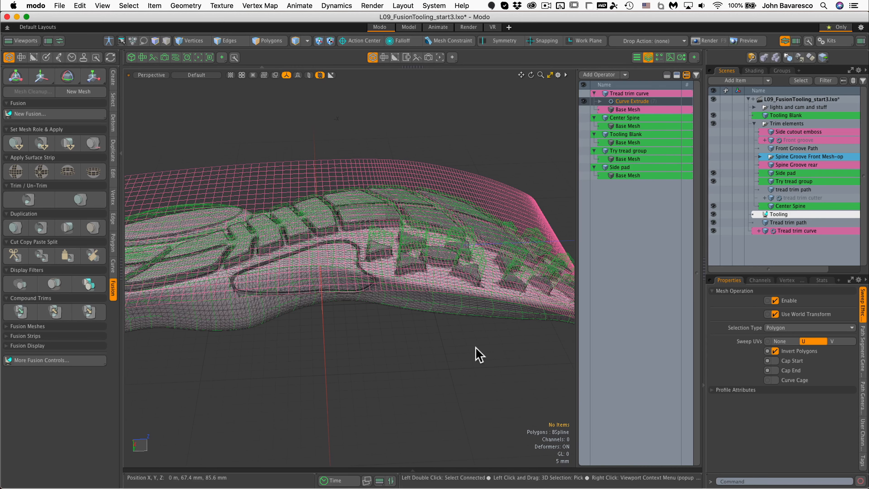
# - Hide Tread trim curve and inspect the trimmed tread lugs on the sole
pyautogui.keyDown('ctrl'); pyautogui.keyDown('alt'); pyautogui.moveTo(435, 277); pyautogui.dragTo(479, 301); pyautogui.keyUp('alt'); pyautogui.keyUp('ctrl')
pyautogui.click(713, 230)
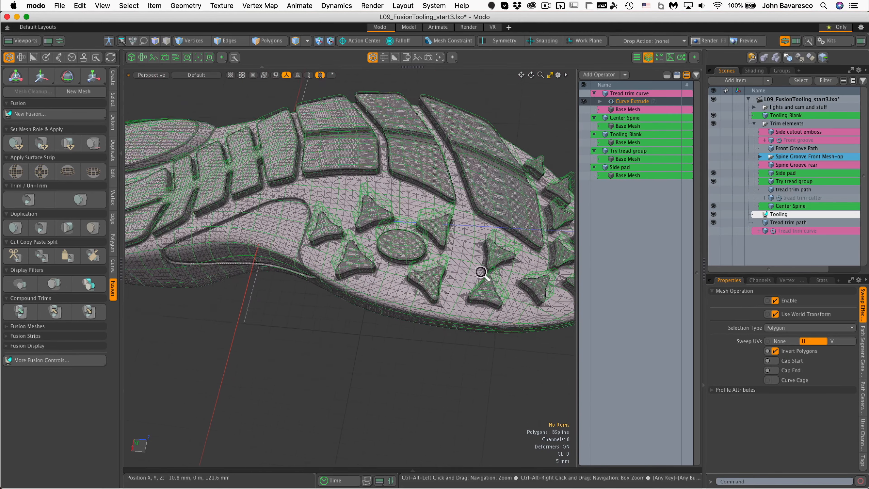
pyautogui.keyDown('alt'); pyautogui.moveTo(479, 272); pyautogui.dragTo(365, 303); pyautogui.keyUp('alt')
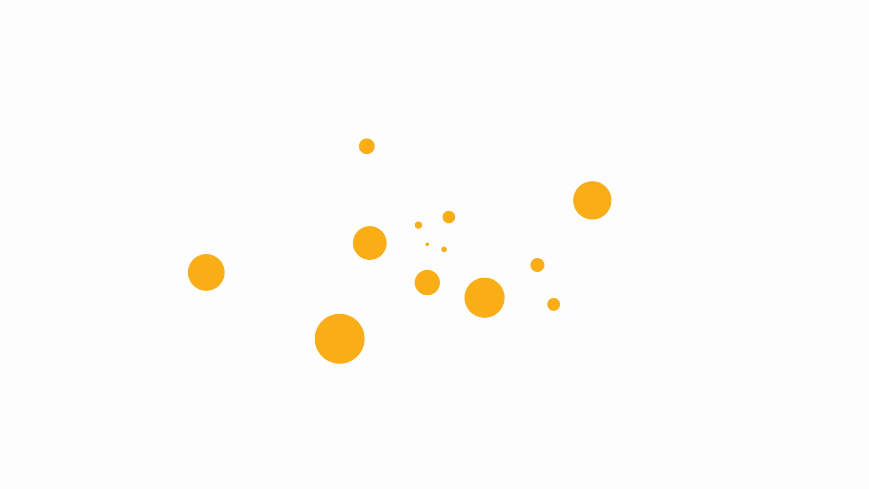